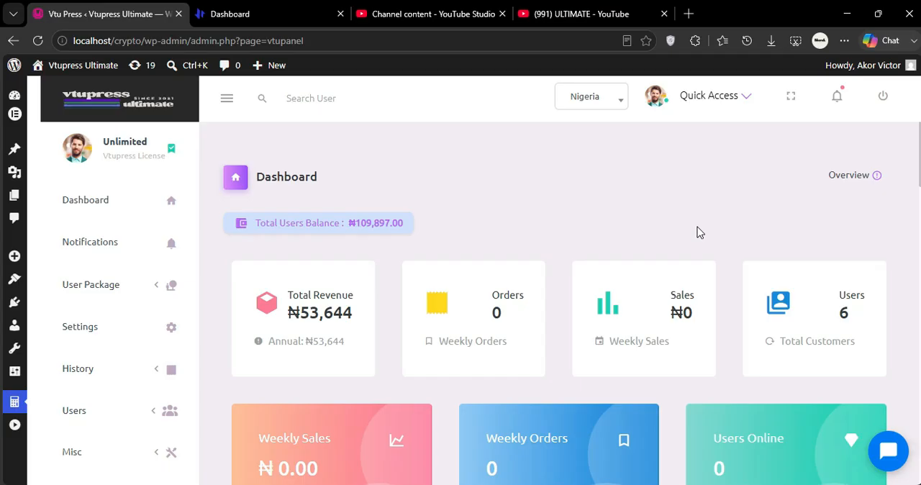
# Open the payment gateway settings and load the Modules page in a separate tab.
pyautogui.click(108, 338)
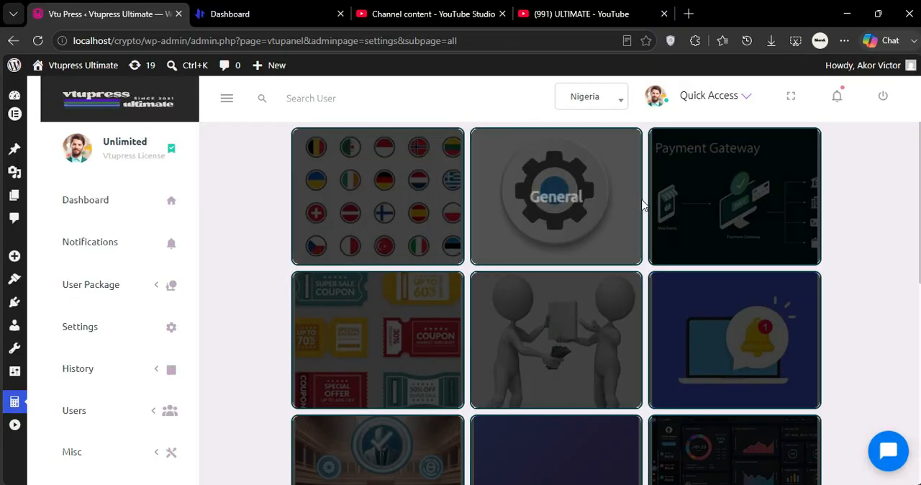
pyautogui.click(732, 201)
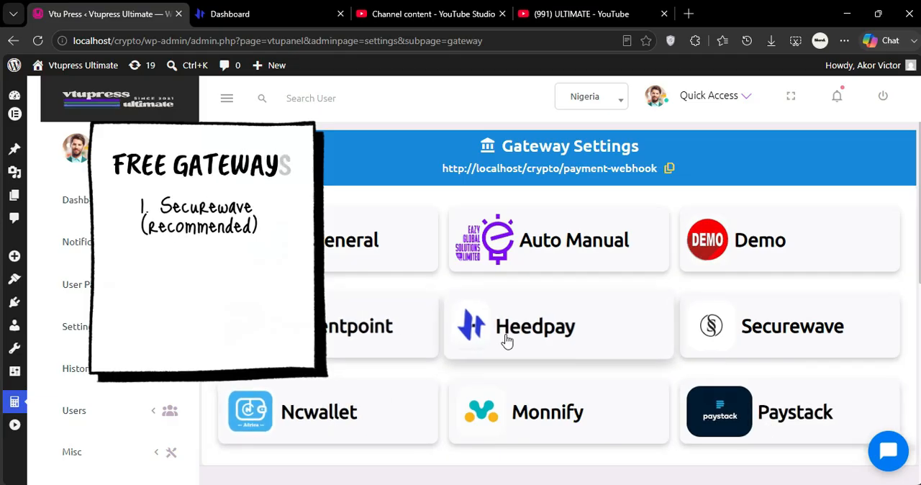
pyautogui.scroll(-3, 508, 343)
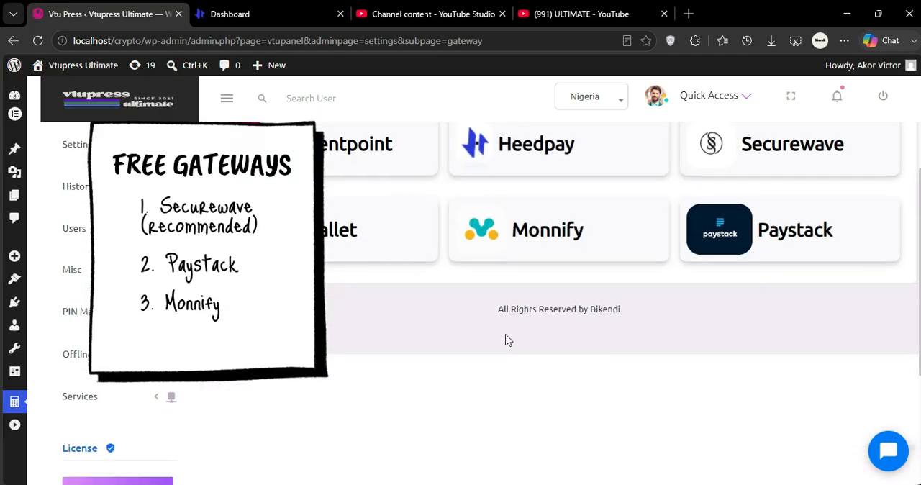
pyautogui.scroll(-2, 507, 340)
pyautogui.click(132, 398)
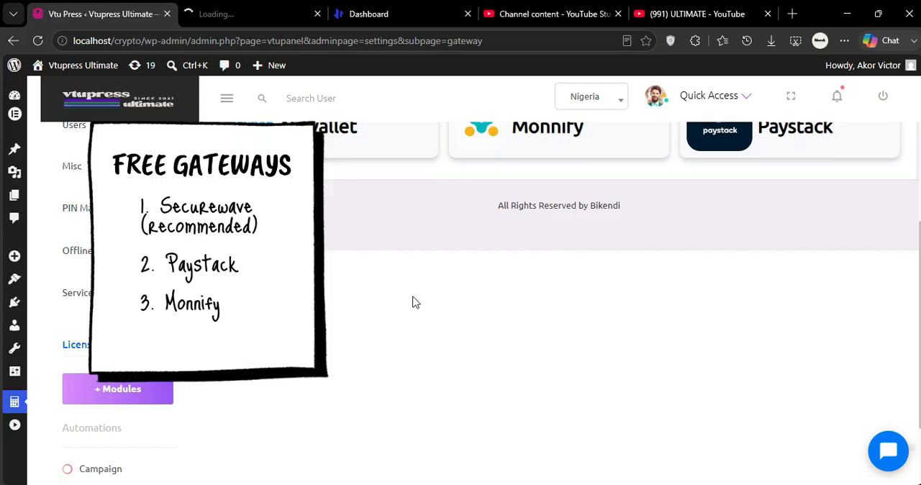
pyautogui.scroll(5, 416, 302)
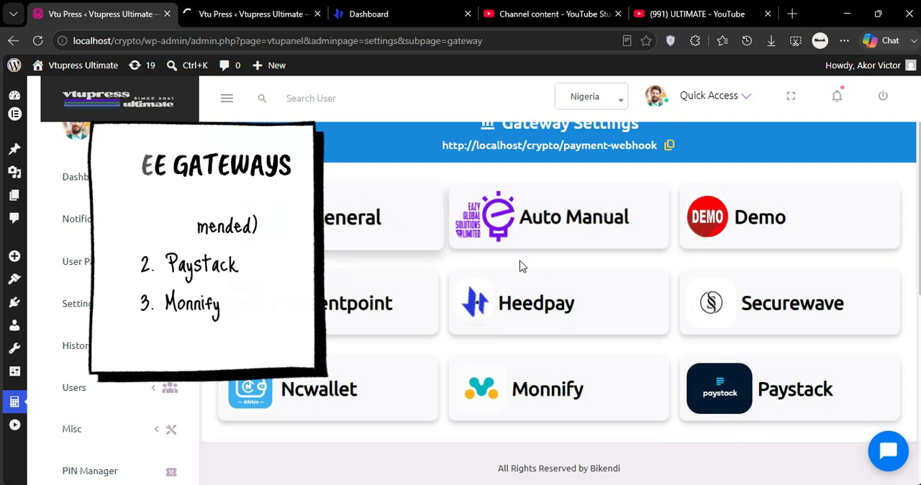
# Open the Heedpay gateway settings and check the available Status options, keeping the gateway Active.
pyautogui.click(567, 301)
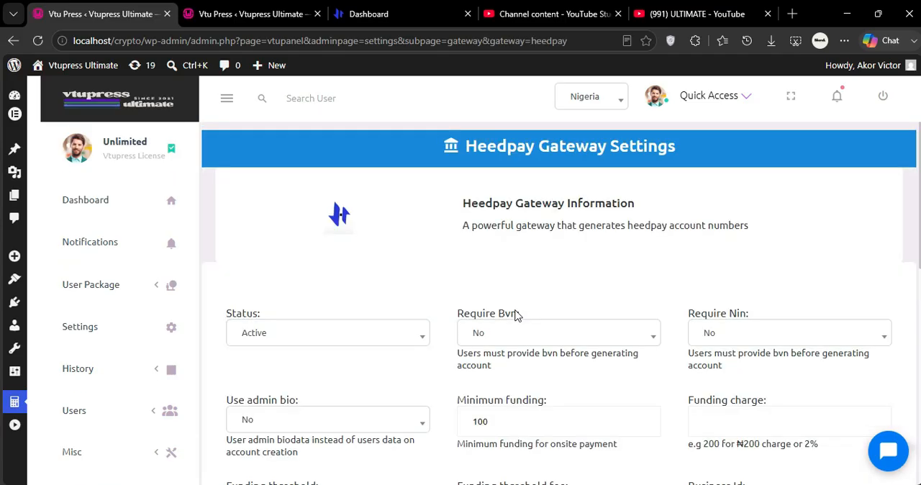
pyautogui.scroll(-1, 514, 314)
pyautogui.click(319, 321)
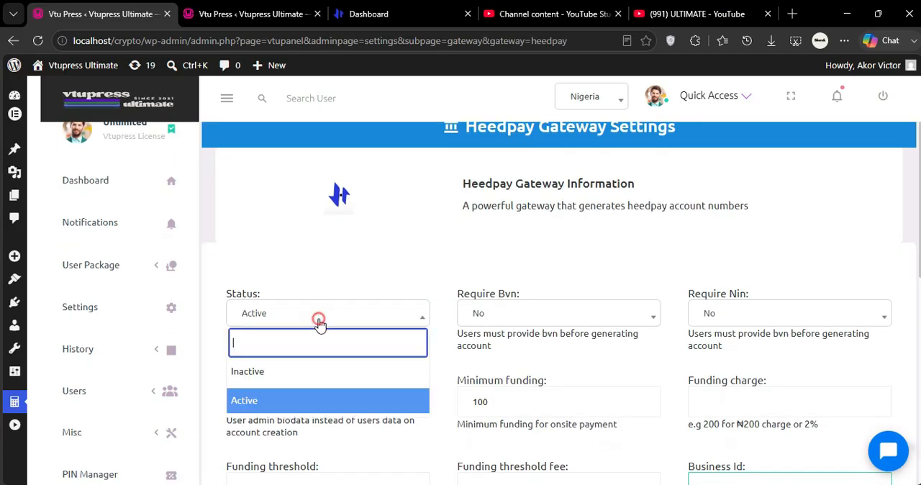
pyautogui.click(309, 315)
pyautogui.click(309, 316)
pyautogui.click(282, 314)
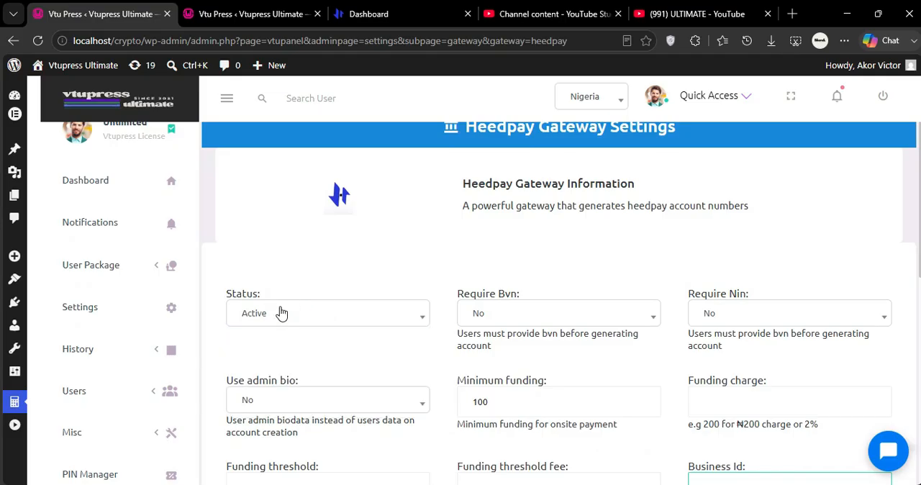
# Examine the Require Bvn options of the Heedpay gateway without changing the selection.
pyautogui.click(480, 315)
pyautogui.click(480, 315)
pyautogui.click(480, 315)
pyautogui.click(481, 315)
pyautogui.click(480, 316)
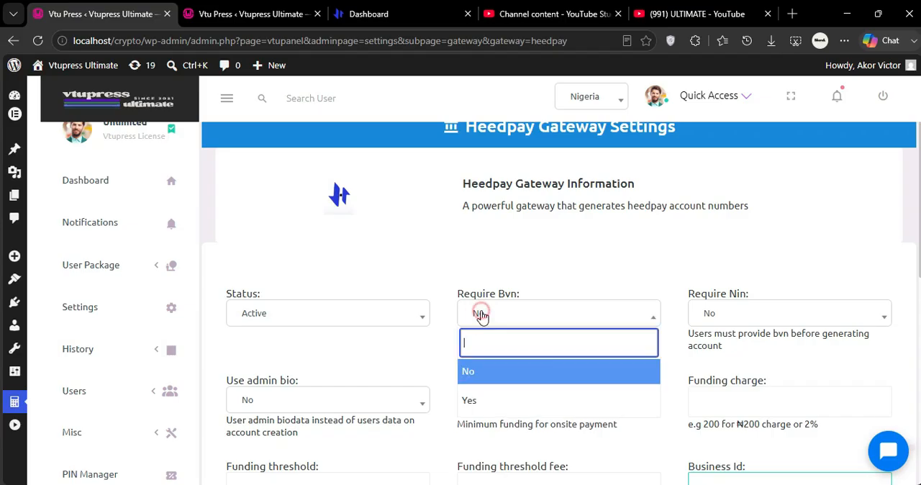
pyautogui.click(480, 316)
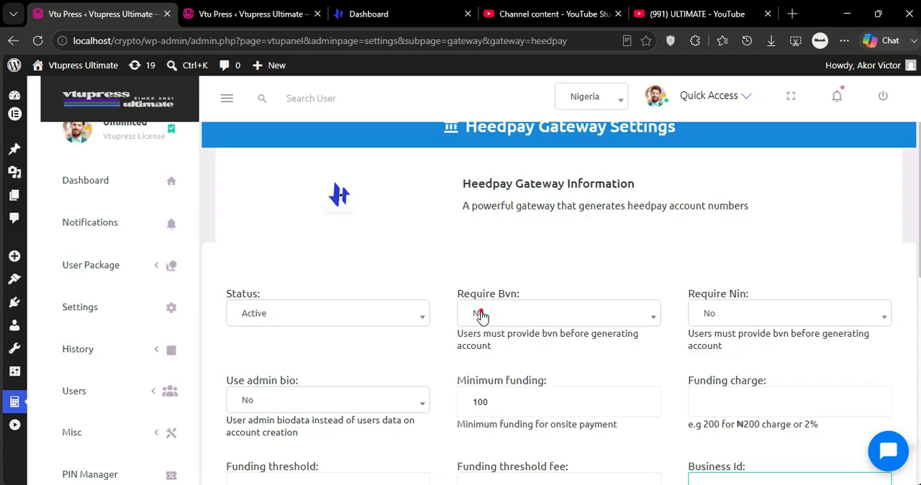
pyautogui.click(481, 315)
pyautogui.click(481, 316)
# Examine the Use admin bio, Minimum funding and Funding charge settings of the Heedpay gateway.
pyautogui.scroll(-1, 503, 366)
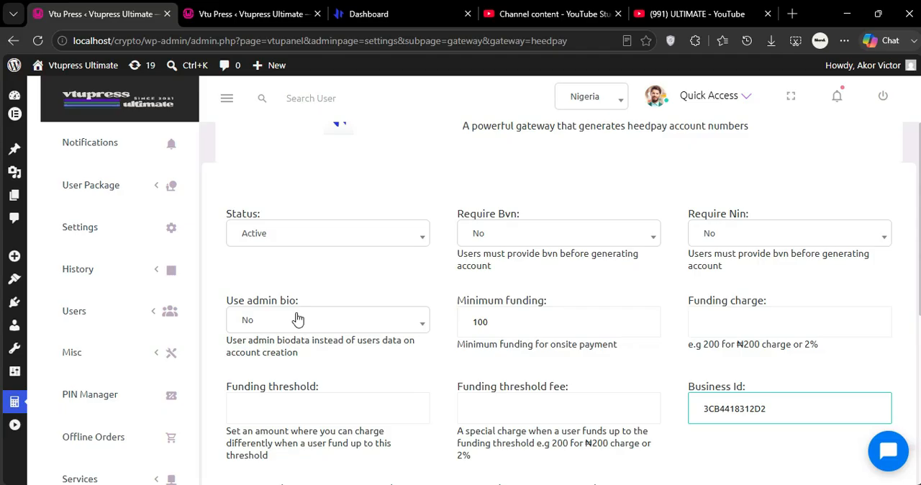
pyautogui.click(298, 319)
pyautogui.click(298, 320)
pyautogui.click(298, 319)
pyautogui.click(301, 316)
pyautogui.click(522, 312)
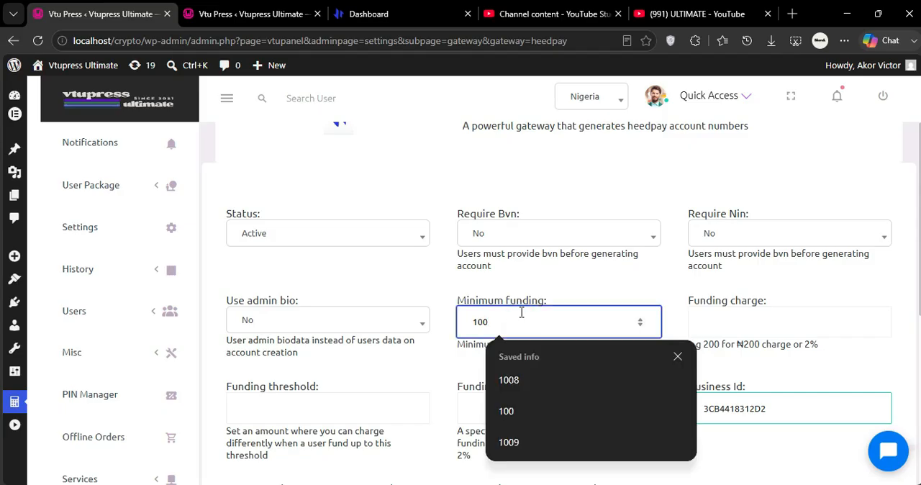
pyautogui.click(563, 277)
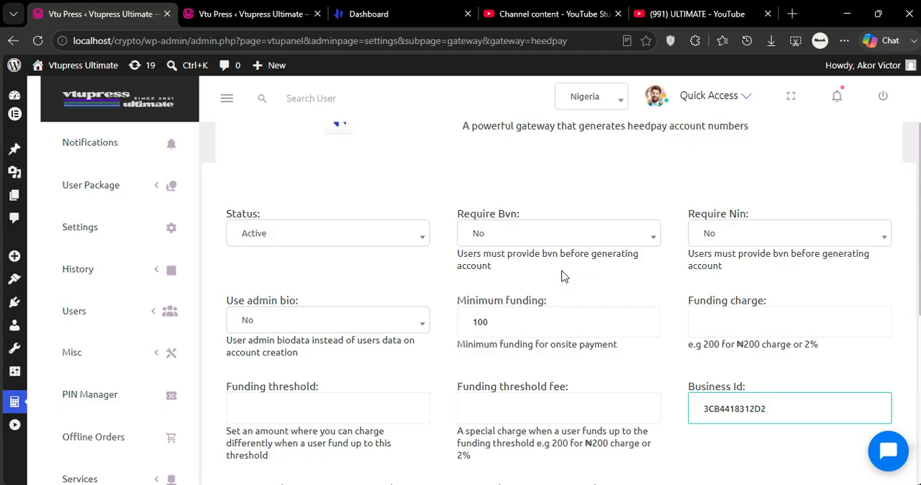
pyautogui.scroll(-1, 629, 290)
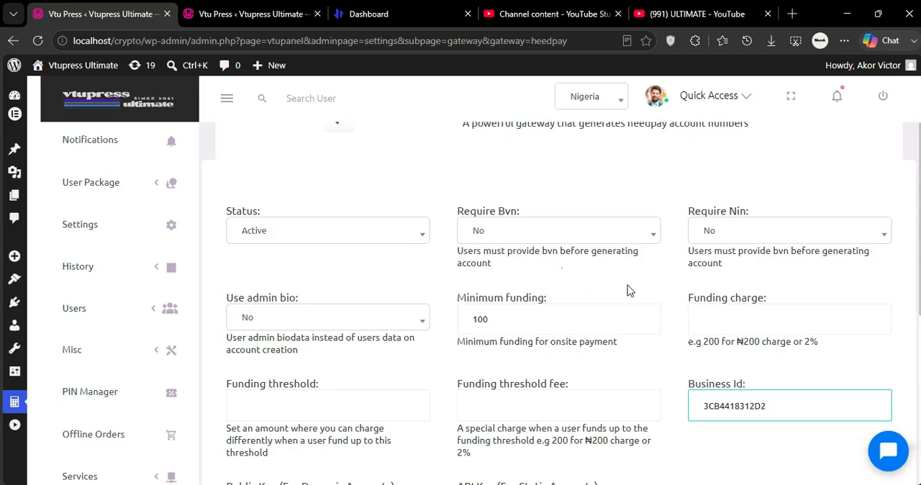
pyautogui.click(705, 255)
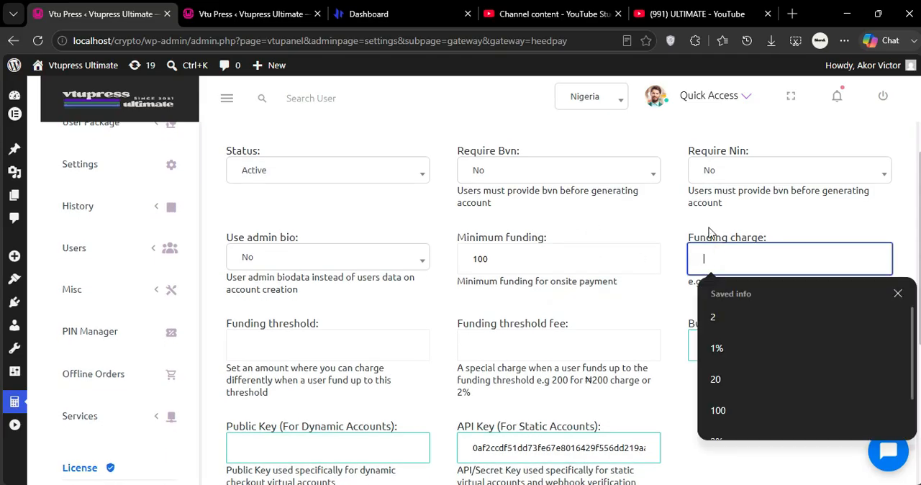
pyautogui.click(710, 232)
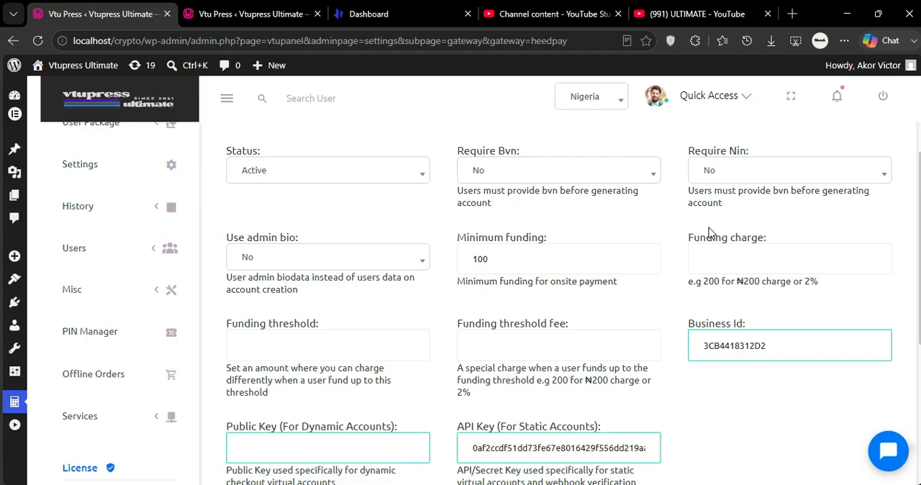
pyautogui.scroll(-1, 709, 232)
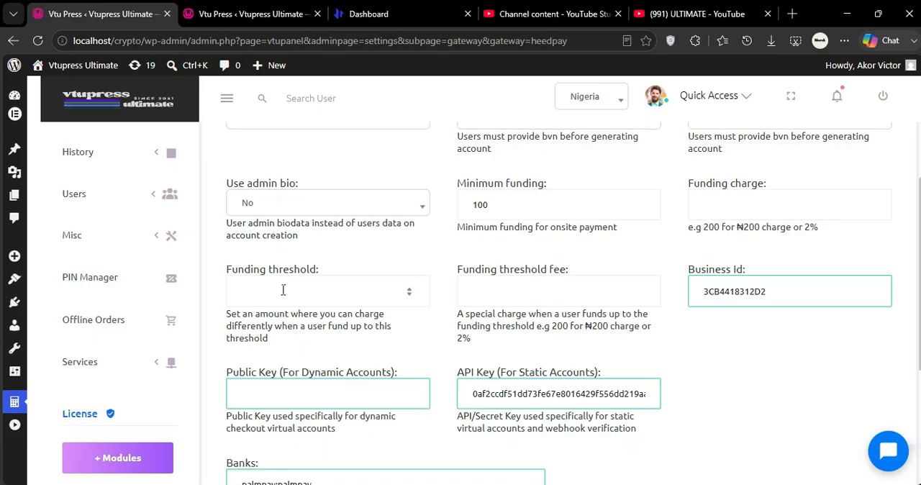
# Enter a funding charge of 10, a funding threshold of 1000 and a funding threshold fee of 5.
pyautogui.click(752, 212)
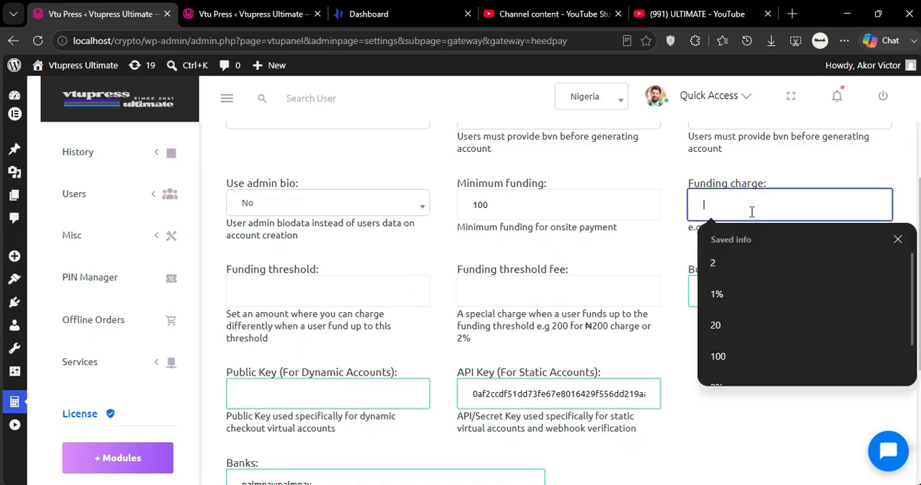
pyautogui.write('10')
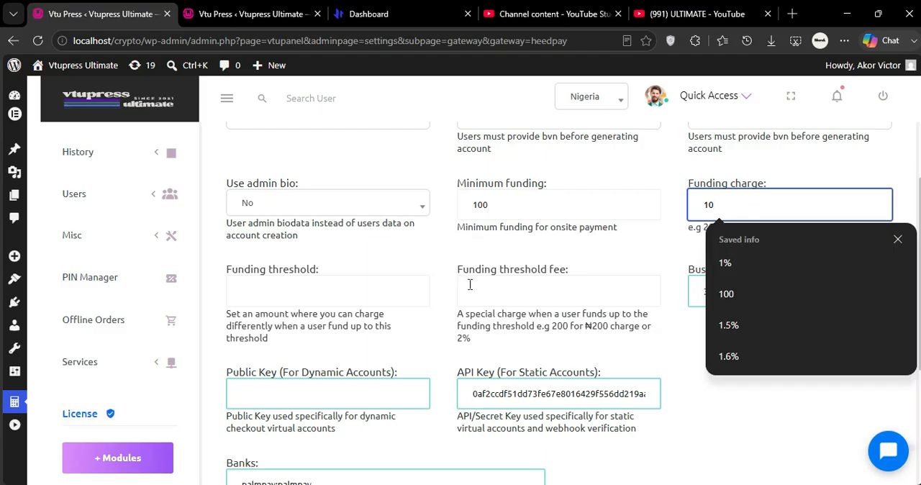
pyautogui.click(291, 310)
pyautogui.click(268, 291)
pyautogui.write('1000')
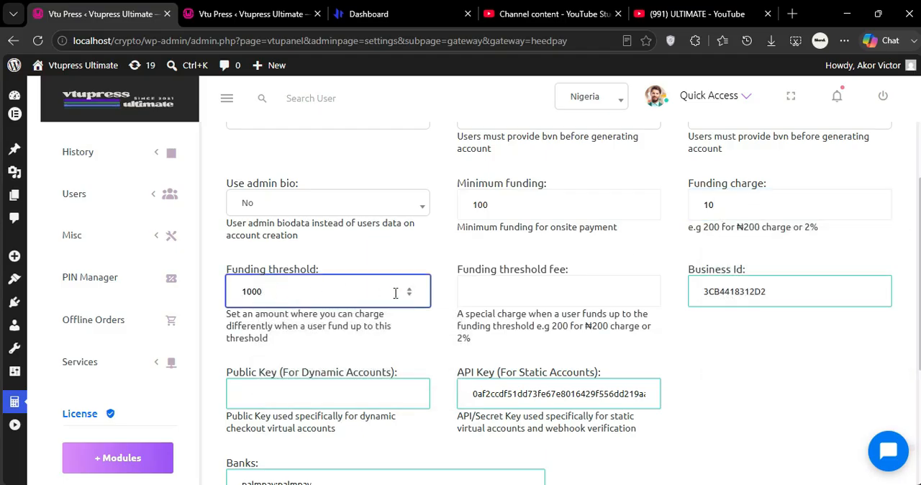
pyautogui.click(492, 291)
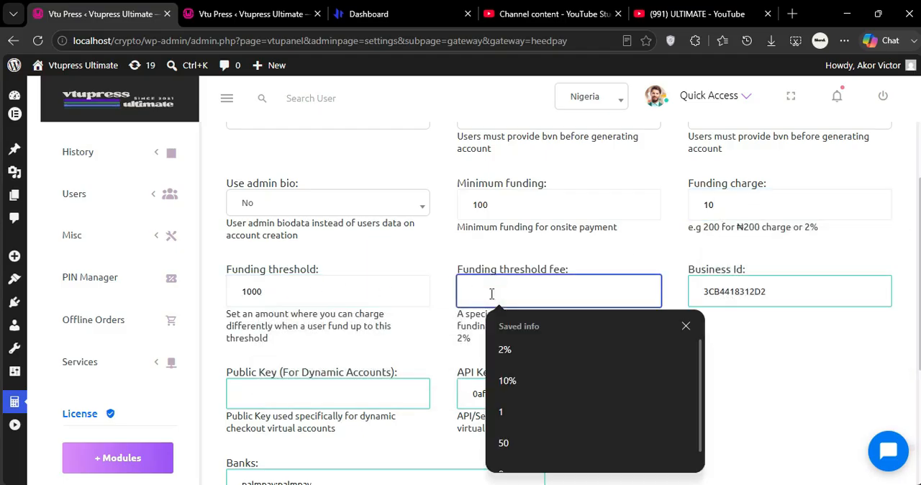
pyautogui.write('5')
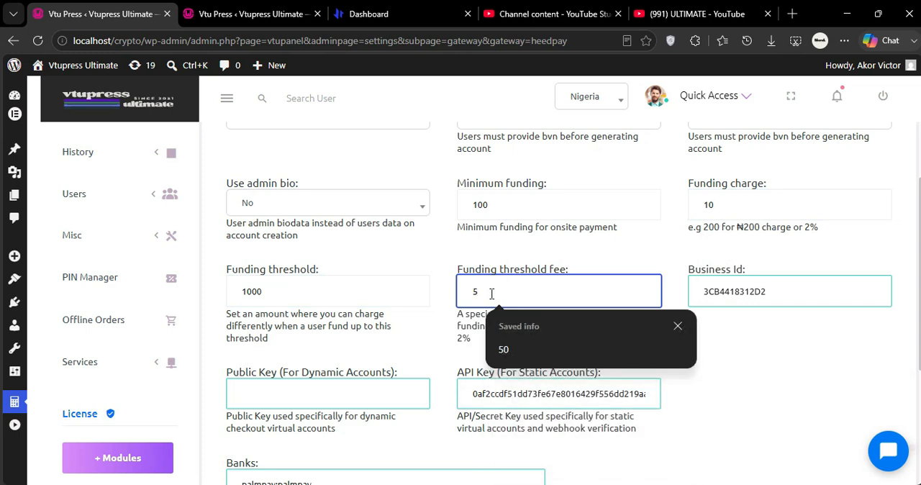
pyautogui.click(813, 366)
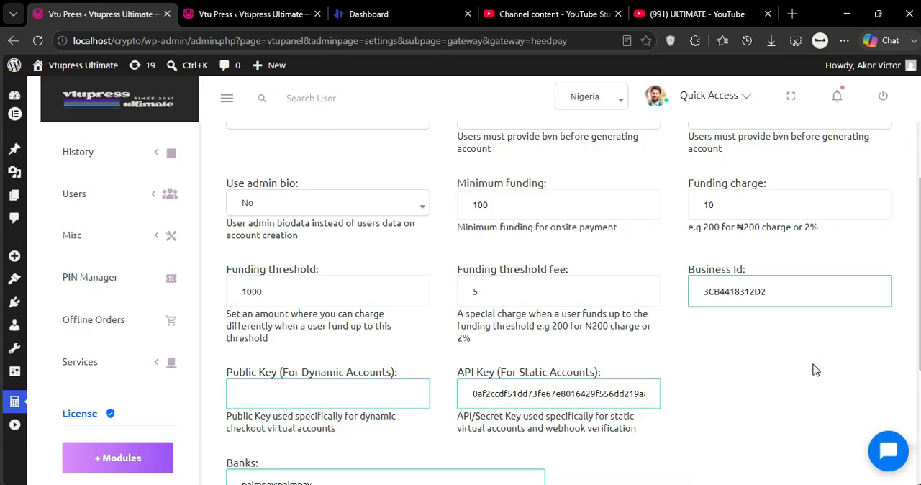
# Change the funding threshold fee to a percentage charge of 5%.
pyautogui.click(288, 290)
pyautogui.click(343, 249)
pyautogui.click(300, 294)
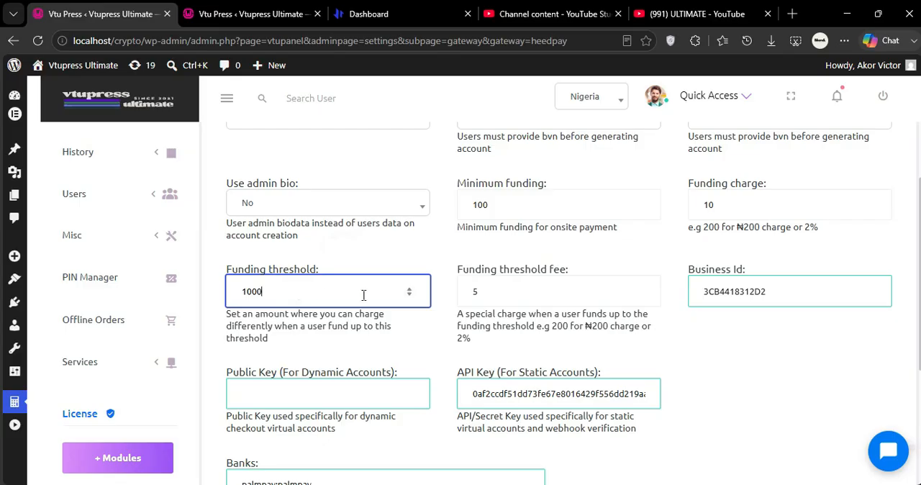
pyautogui.click(496, 291)
pyautogui.write('0')
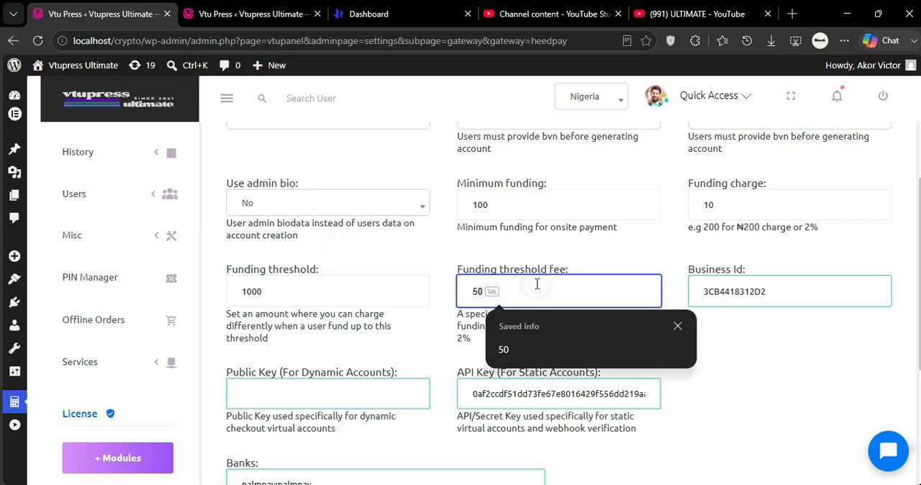
pyautogui.press('BackSpace')
pyautogui.write('%')
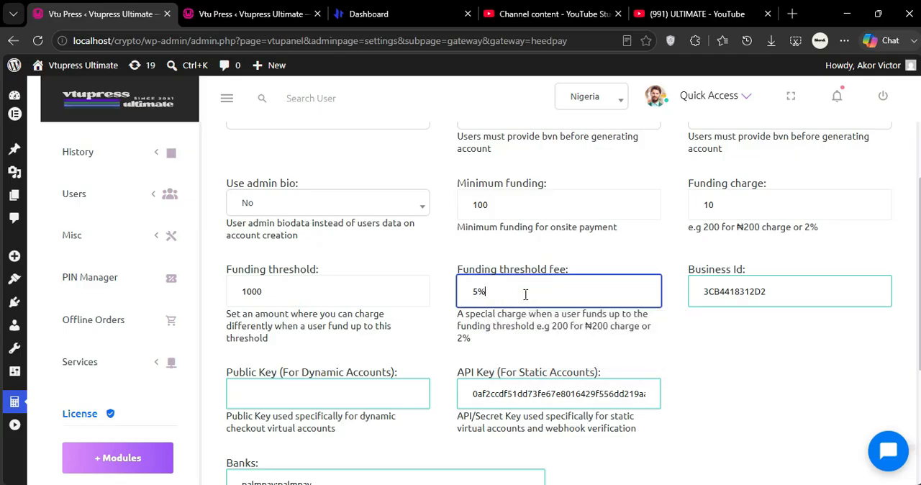
pyautogui.press('BackSpace')
pyautogui.write('%')
pyautogui.click(581, 340)
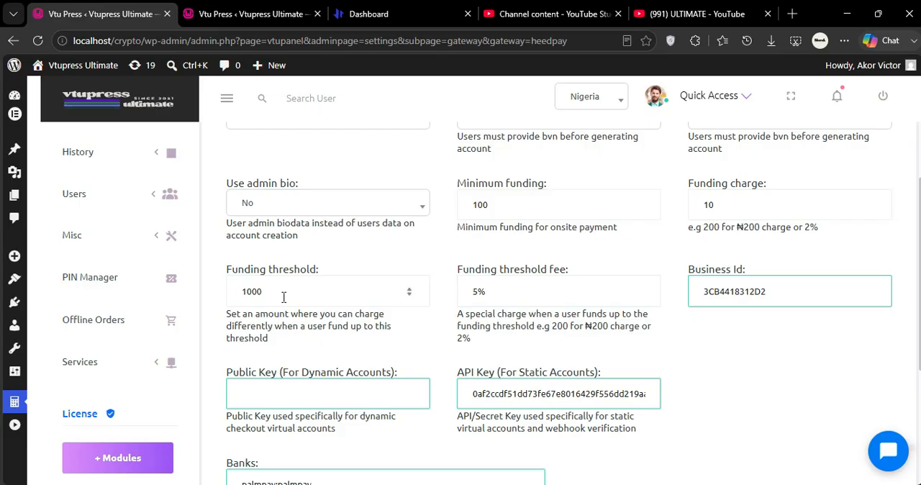
# Set the funding charge to 10% and raise the funding threshold to 10000.
pyautogui.click(736, 199)
pyautogui.click(662, 221)
pyautogui.click(733, 204)
pyautogui.press('BackSpace')
pyautogui.write('%')
pyautogui.click(687, 248)
pyautogui.click(295, 303)
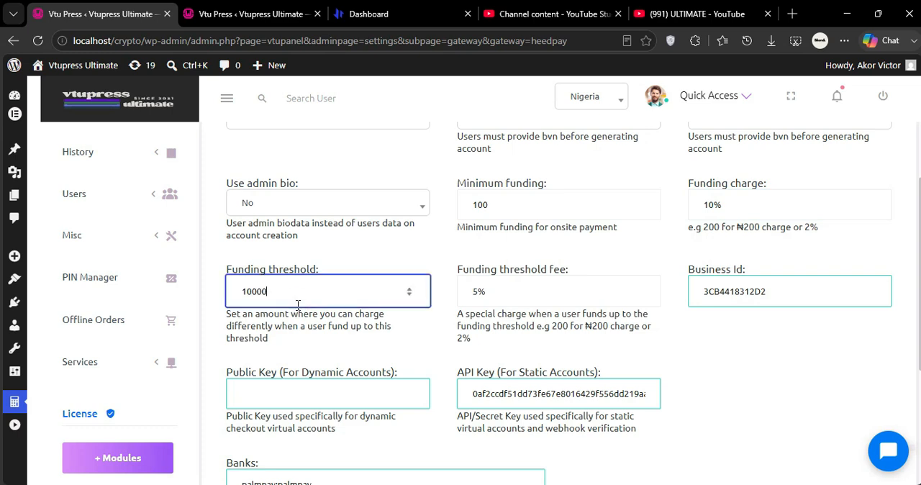
pyautogui.click(373, 354)
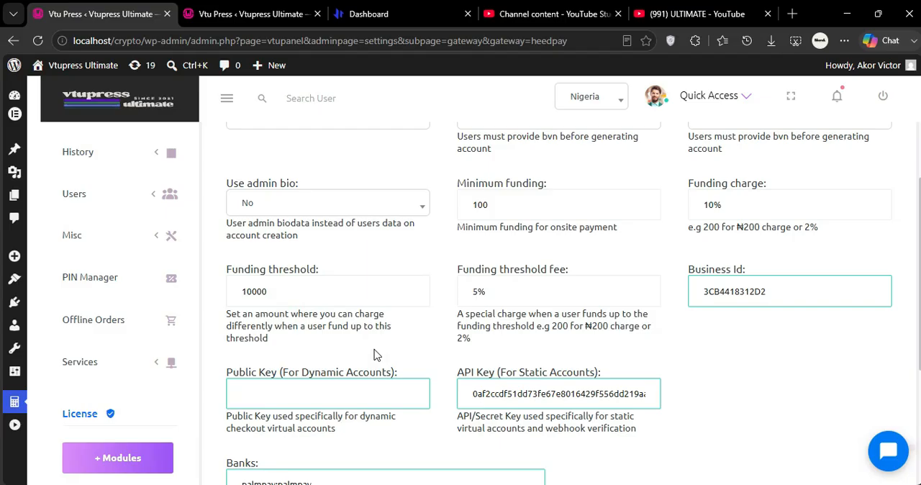
# Review the funding threshold, threshold fee and funding charge, and check the Business Id and key fields.
pyautogui.click(508, 291)
pyautogui.click(408, 345)
pyautogui.click(355, 300)
pyautogui.click(445, 337)
pyautogui.click(743, 207)
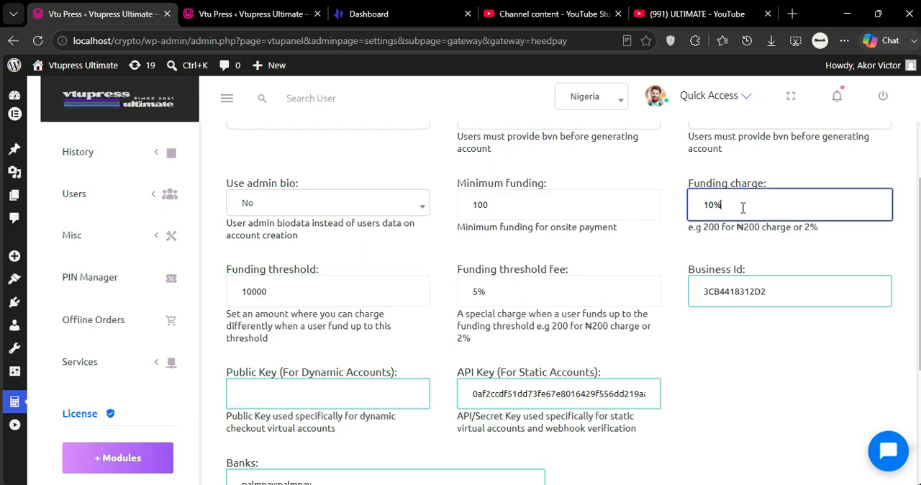
pyautogui.click(677, 191)
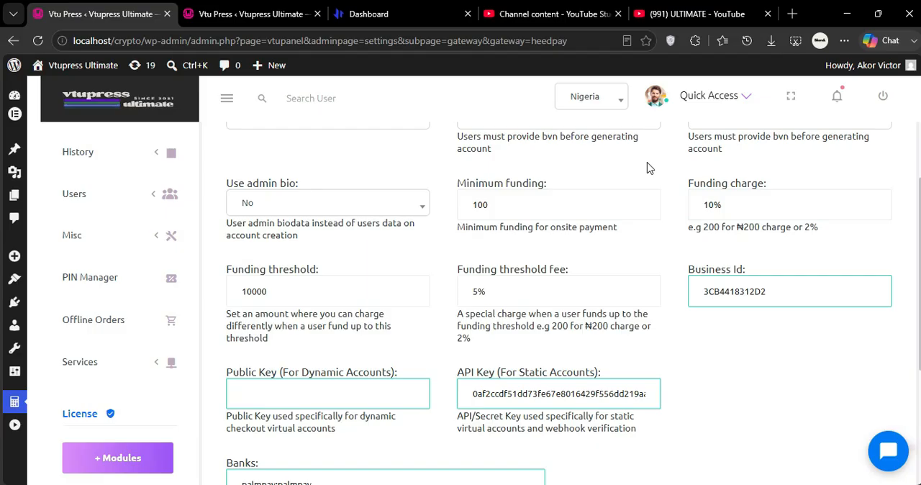
pyautogui.scroll(-1, 647, 168)
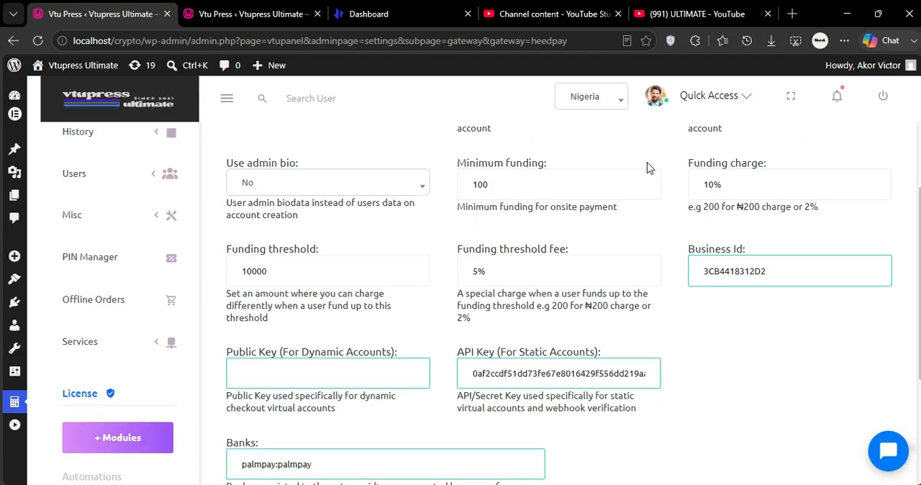
pyautogui.click(777, 259)
pyautogui.click(748, 229)
pyautogui.click(782, 258)
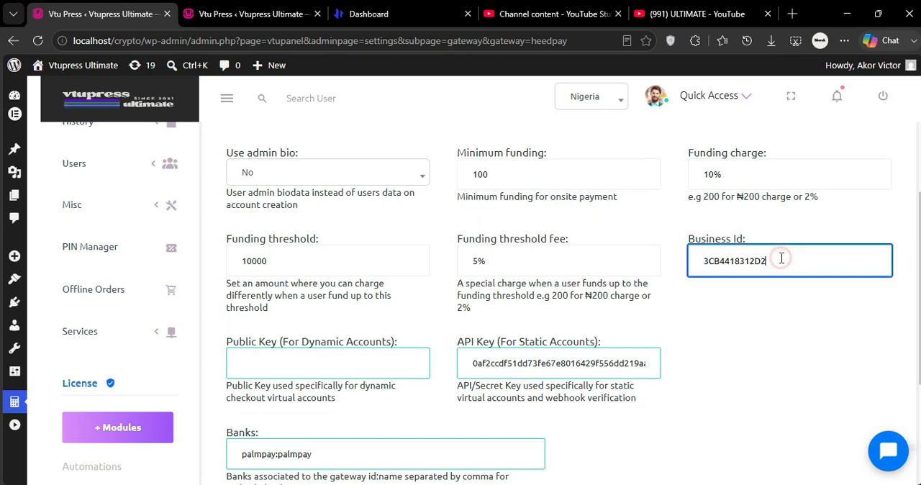
pyautogui.click(729, 322)
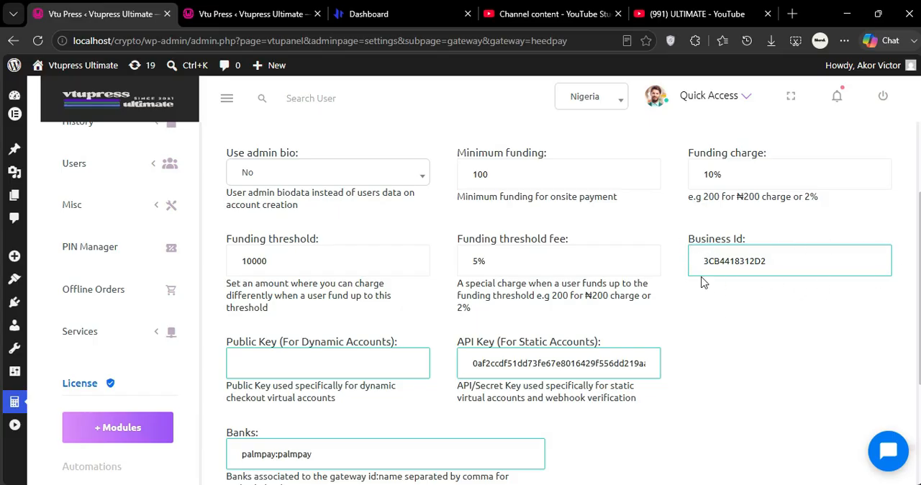
pyautogui.click(605, 261)
pyautogui.click(593, 184)
pyautogui.click(722, 329)
pyautogui.scroll(-1, 722, 338)
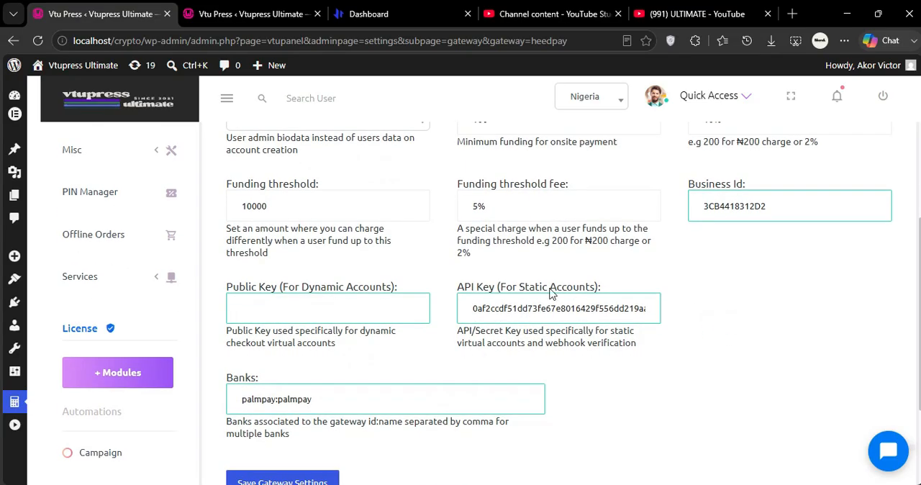
# Examine the Public Key, API Key, Business Id and Banks fields in the Heedpay gateway settings.
pyautogui.click(360, 308)
pyautogui.click(557, 304)
pyautogui.click(712, 291)
pyautogui.click(348, 408)
pyautogui.click(426, 437)
pyautogui.click(345, 408)
pyautogui.click(405, 440)
pyautogui.click(377, 321)
pyautogui.click(469, 370)
pyautogui.scroll(2, 470, 374)
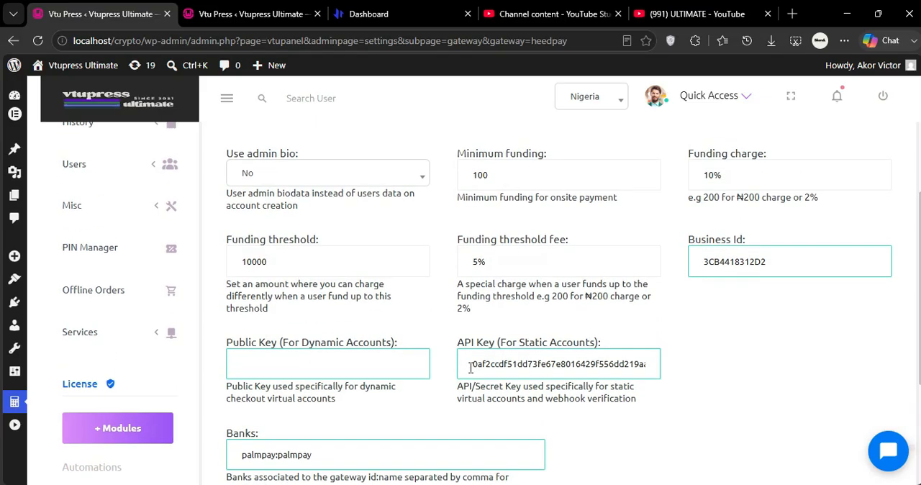
pyautogui.scroll(1, 470, 369)
pyautogui.scroll(-4, 470, 373)
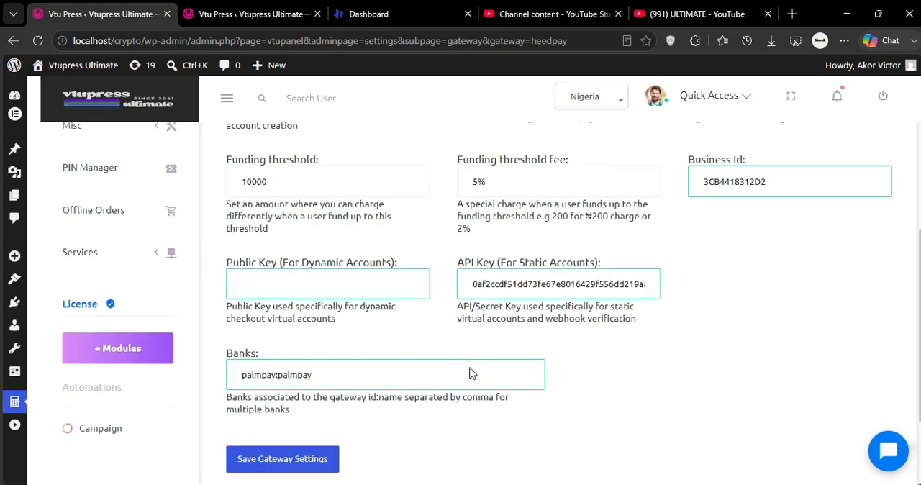
pyautogui.scroll(5, 471, 367)
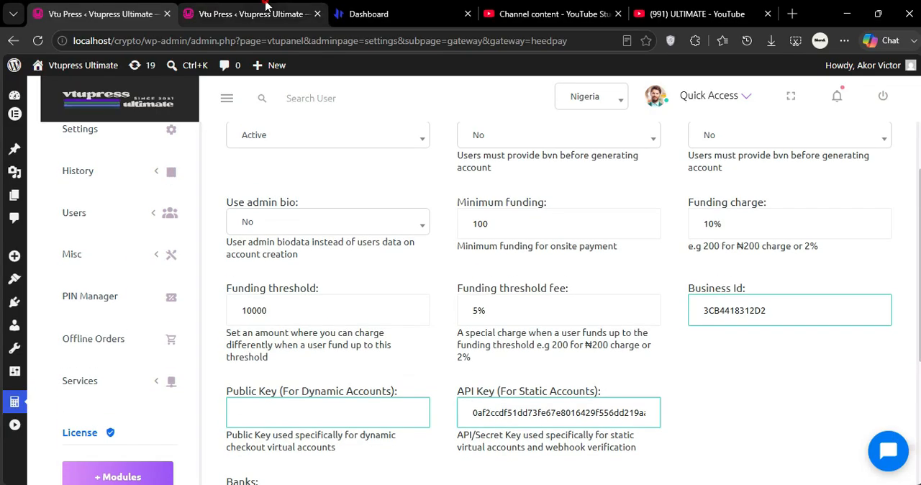
# Open the user dashboard at localhost/crypto/vpaccount/ in a new browser tab beside the gateway settings.
pyautogui.click(188, 10)
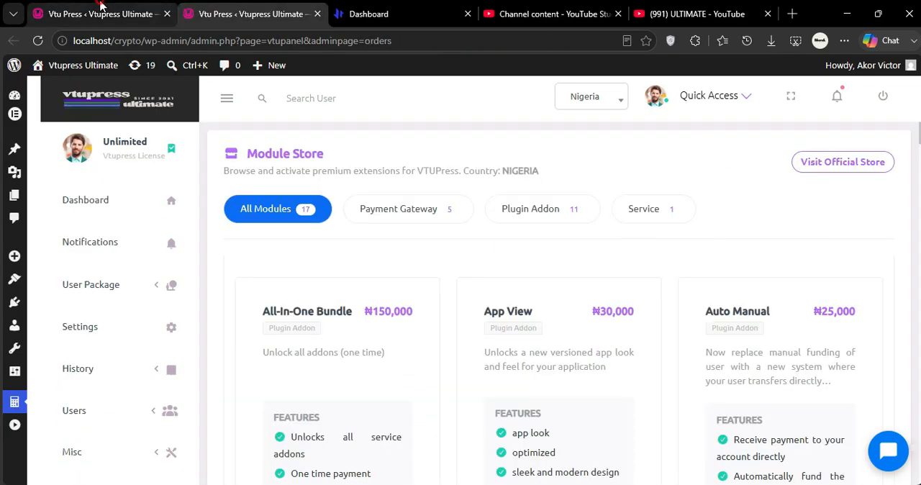
pyautogui.click(102, 3)
pyautogui.rightClick(100, 3)
pyautogui.click(157, 15)
pyautogui.write('lo')
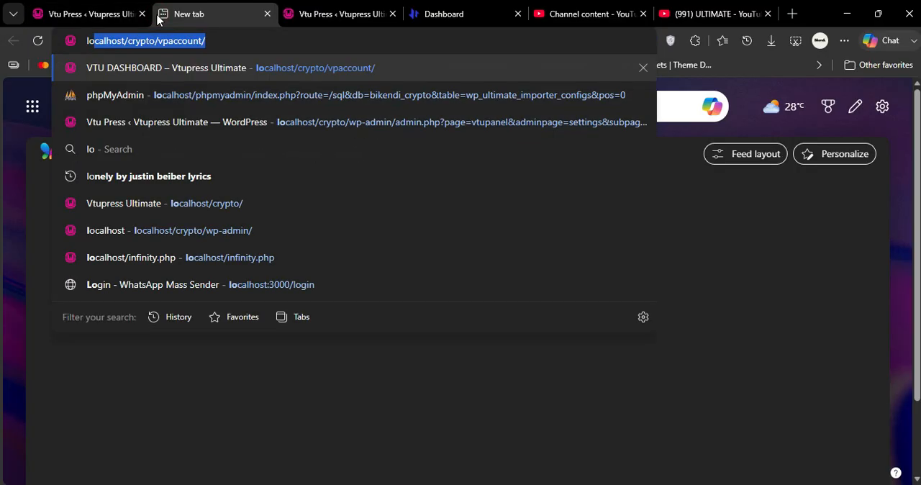
pyautogui.press('Return')
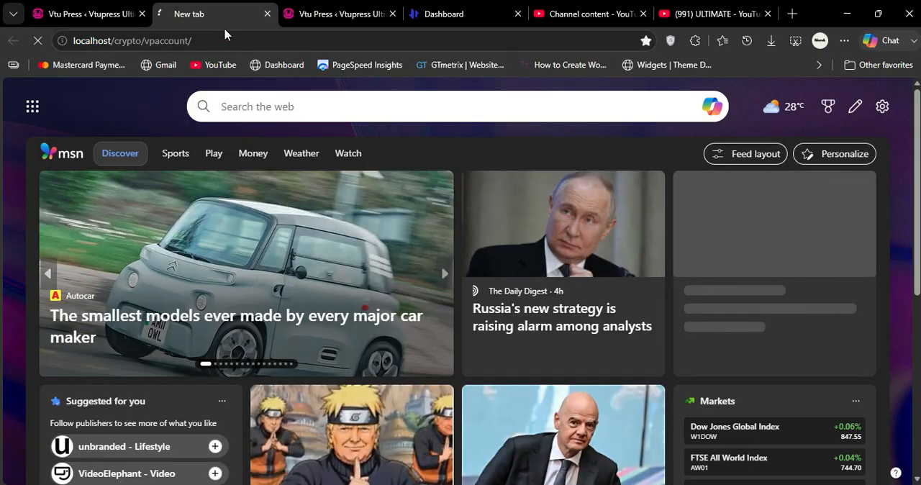
# Compare the two Palmpay virtual accounts on the user dashboard, one from Paymentpoint and one from Heedpay.
pyautogui.scroll(-5, 462, 250)
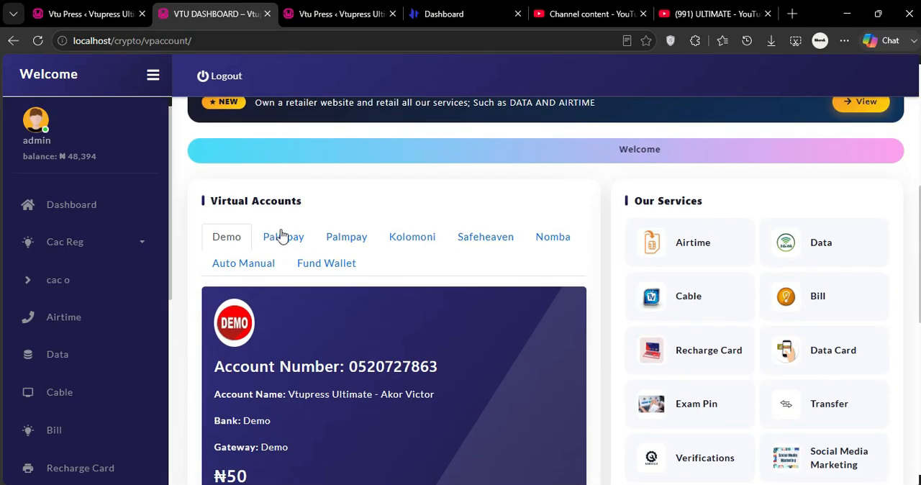
pyautogui.click(281, 236)
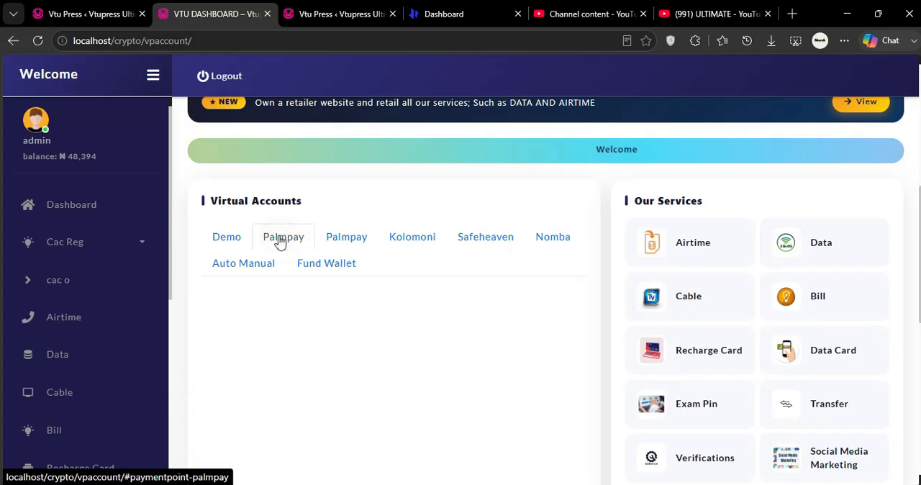
pyautogui.click(349, 240)
pyautogui.click(289, 243)
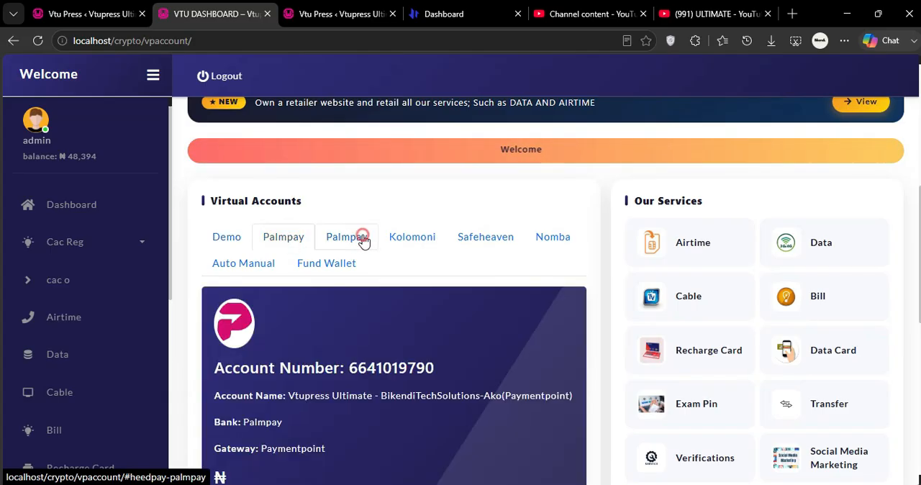
pyautogui.click(349, 238)
pyautogui.click(288, 238)
pyautogui.click(344, 238)
pyautogui.click(274, 240)
pyautogui.click(351, 243)
pyautogui.click(290, 241)
pyautogui.click(350, 241)
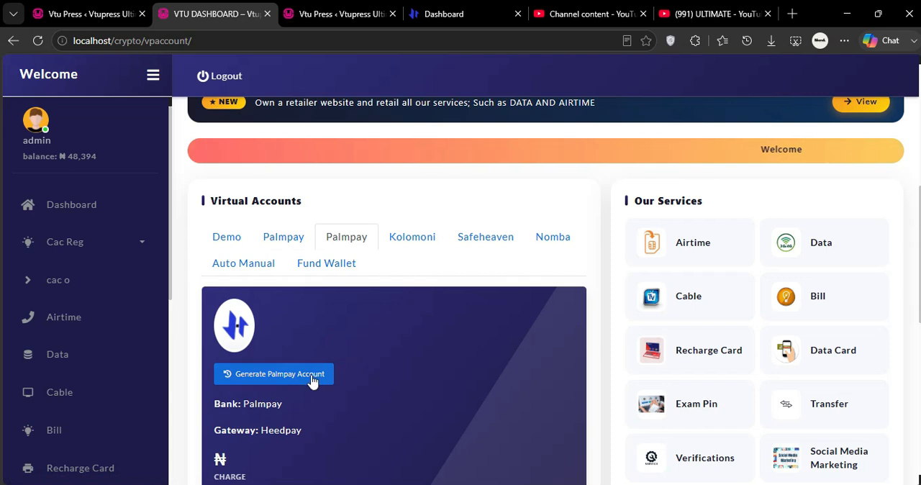
# View the Kolomoni virtual account and return to the Paymentpoint Palmpay account.
pyautogui.click(282, 243)
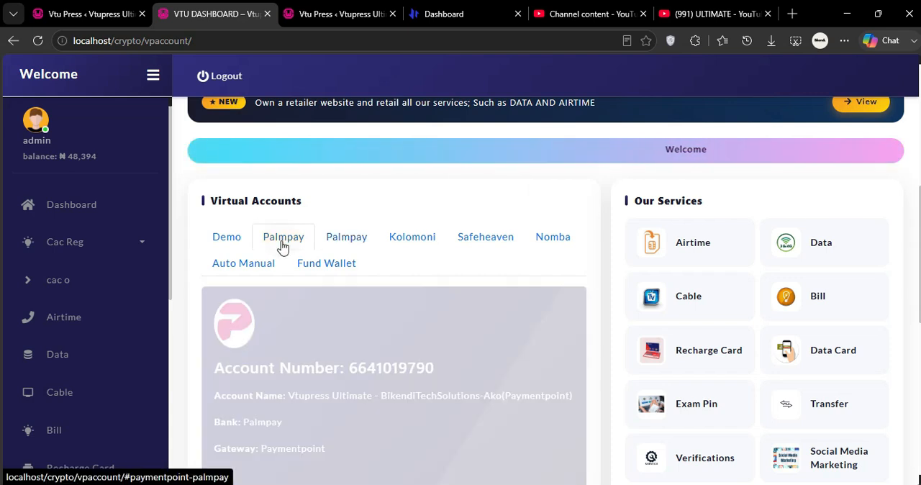
pyautogui.click(396, 243)
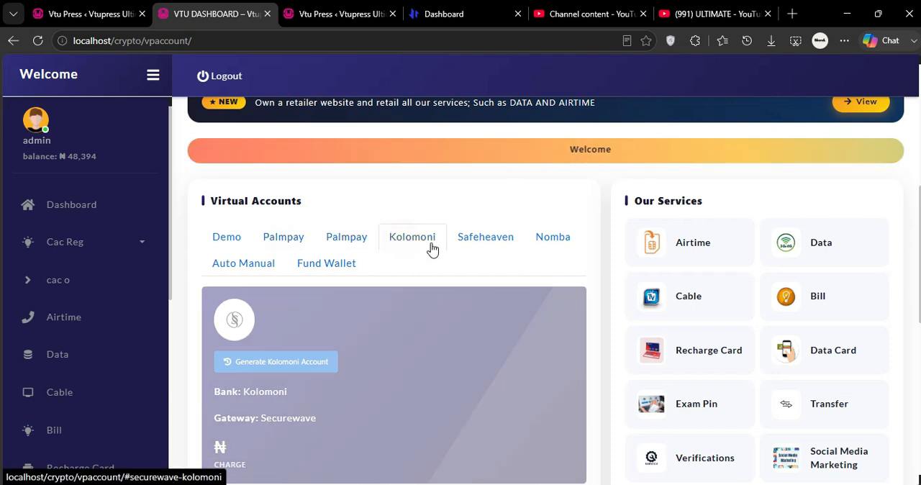
pyautogui.click(282, 245)
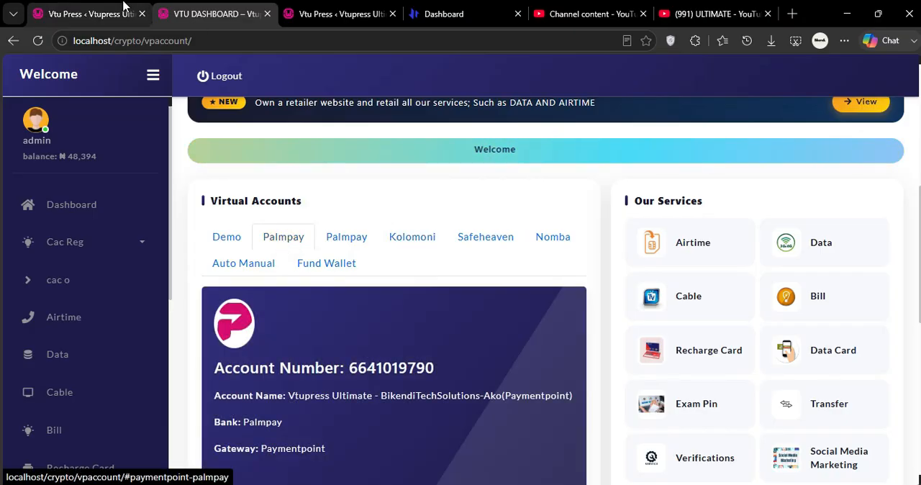
# Check the Heedpay gateway settings in the admin panel, and display the Heedpay Palmpay account on the user dashboard.
pyautogui.click(108, 14)
pyautogui.scroll(3, 398, 322)
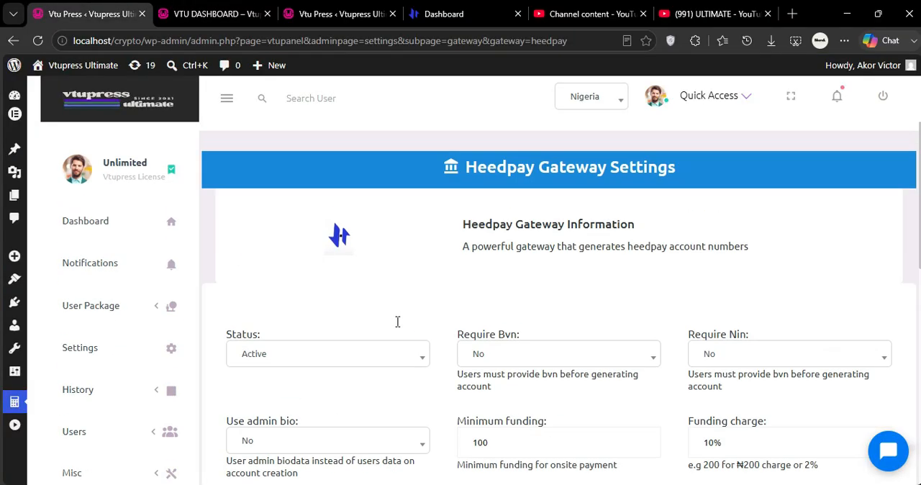
pyautogui.click(220, 9)
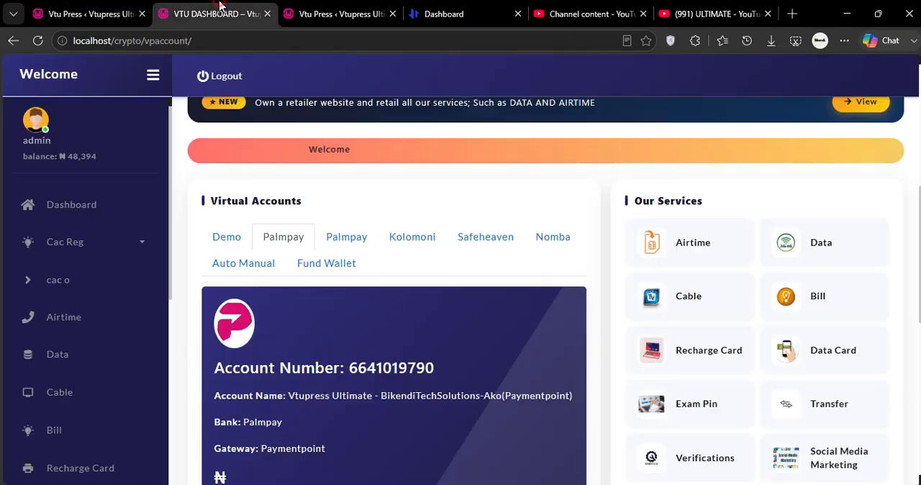
pyautogui.click(342, 234)
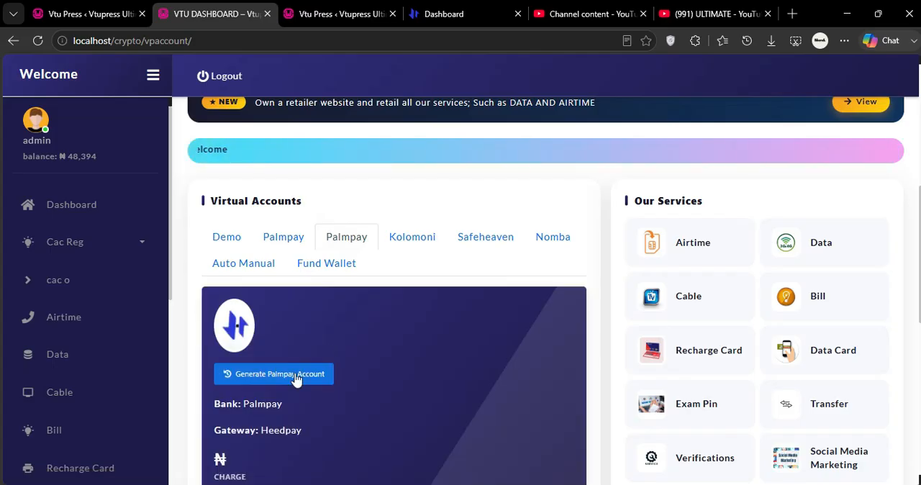